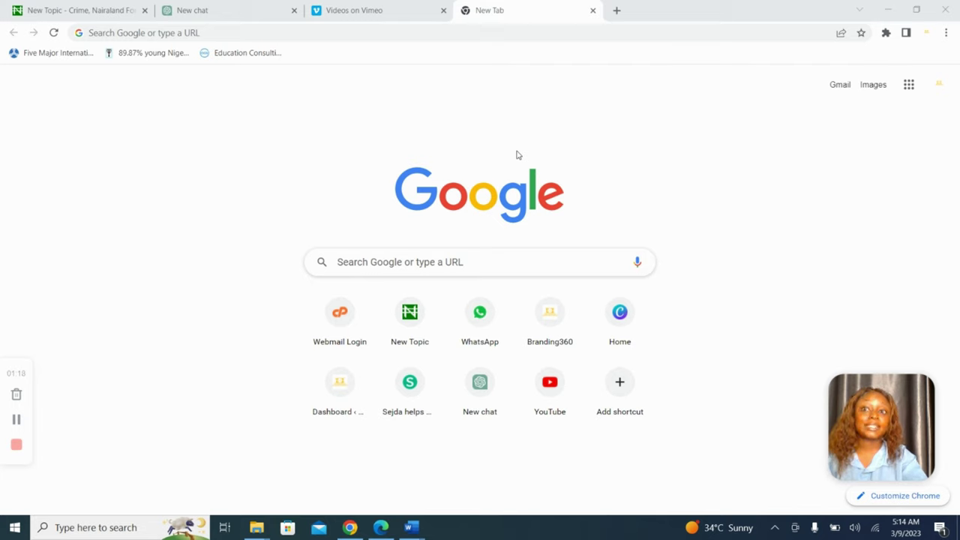
Load sejda.com in the Chrome tab from the address-bar autocomplete suggestion
left_click(365, 28)
type("s")
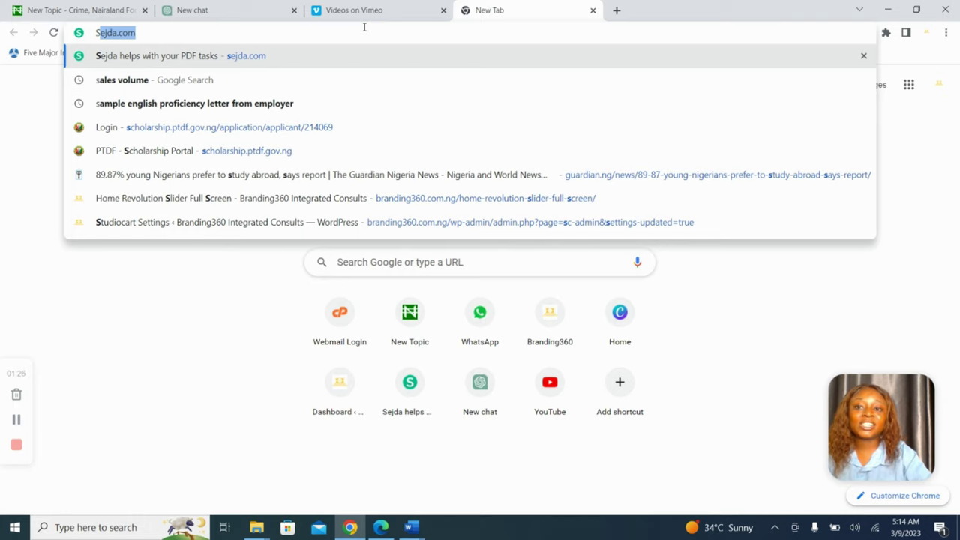
key("Return")
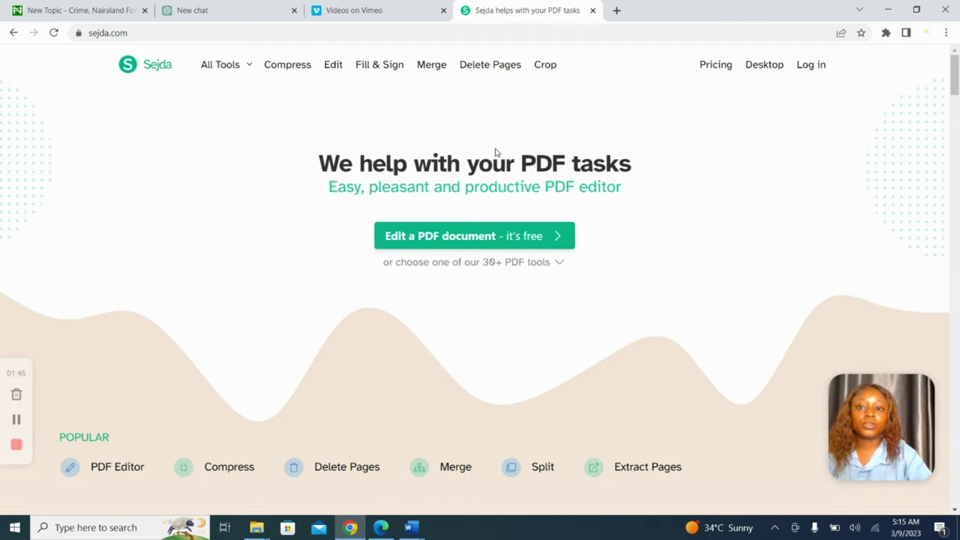
Open Sejda's Compress tool and expand the Upload PDF files source list
left_click(282, 70)
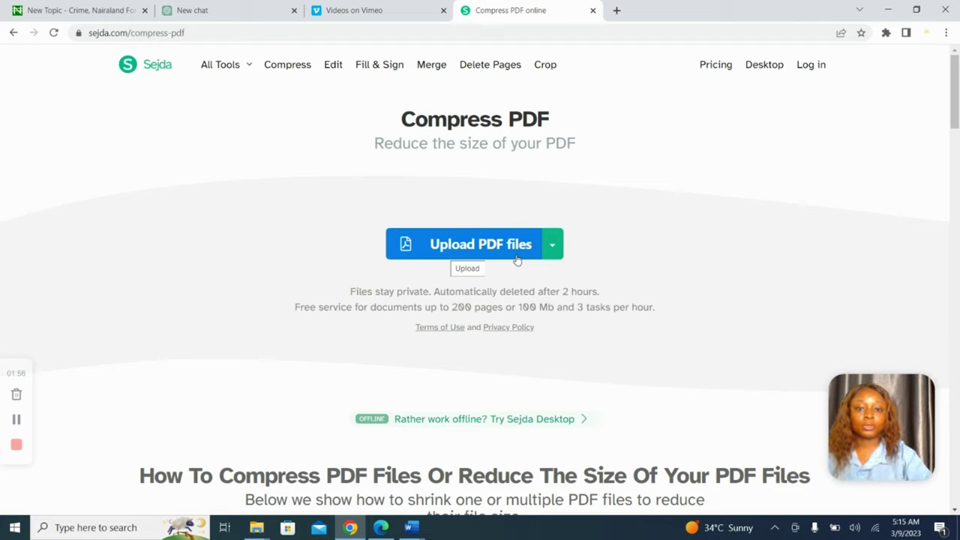
left_click(553, 249)
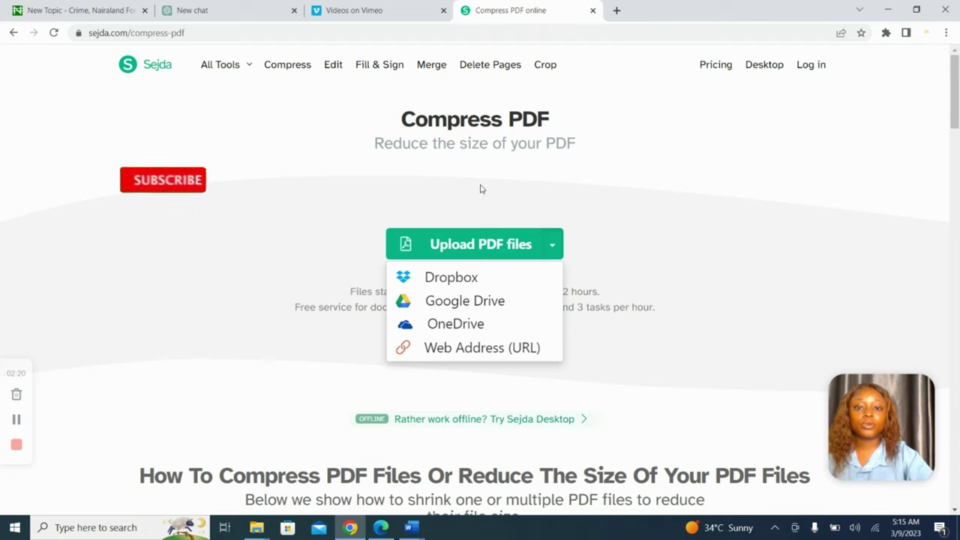
Upload the CONTROL SYSTEM ENGINEERING MOTIVATION LETTER PDF from Desktop\YOUTUBE TUTORIALS
left_click(474, 247)
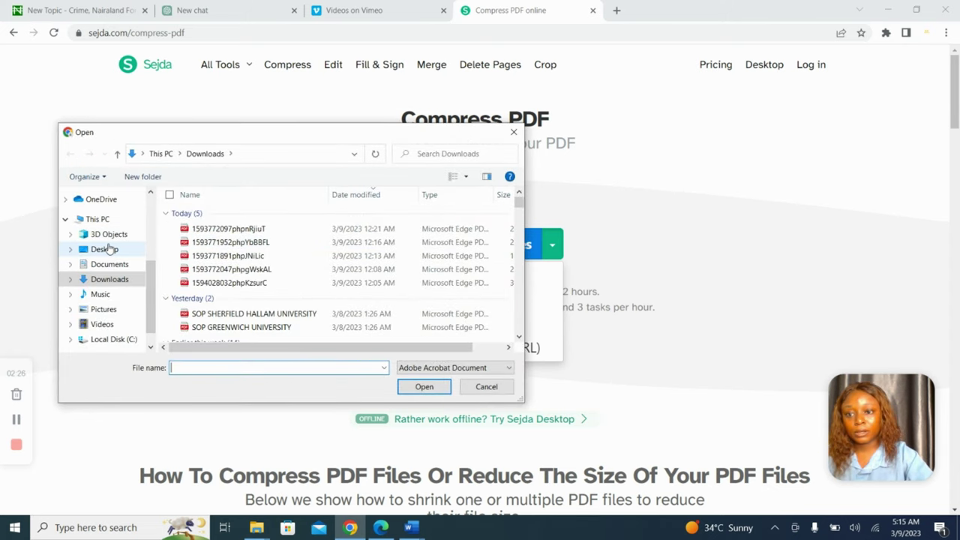
left_click(102, 249)
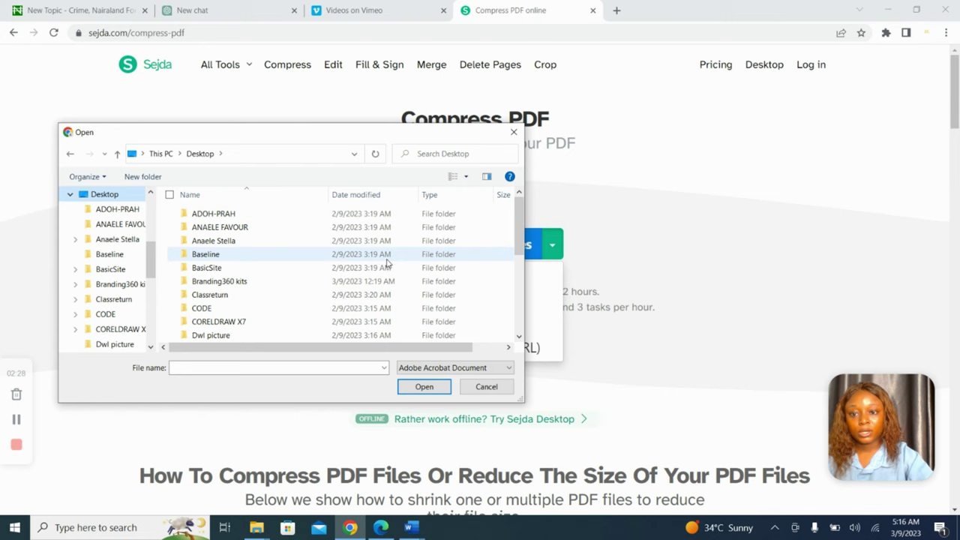
left_click_drag(521, 218, 527, 312)
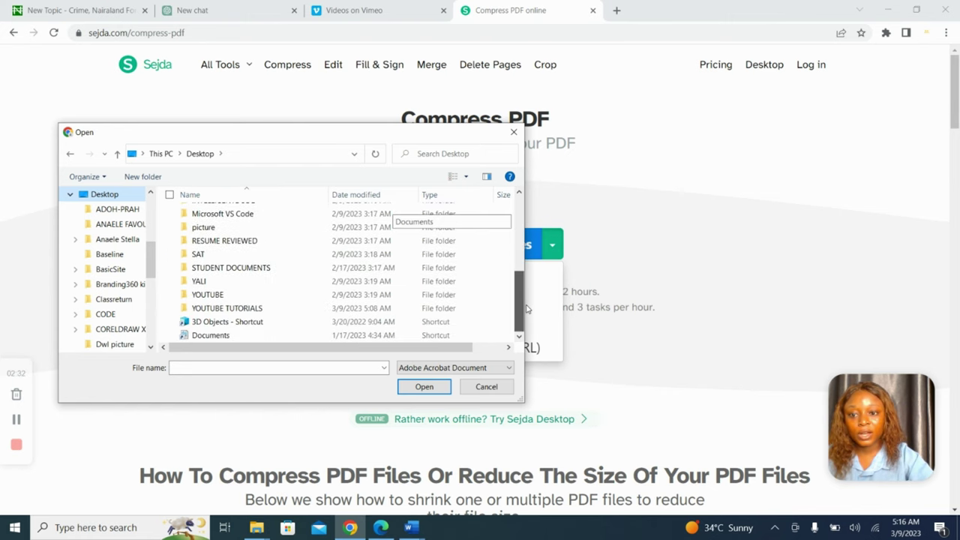
double_click(313, 312)
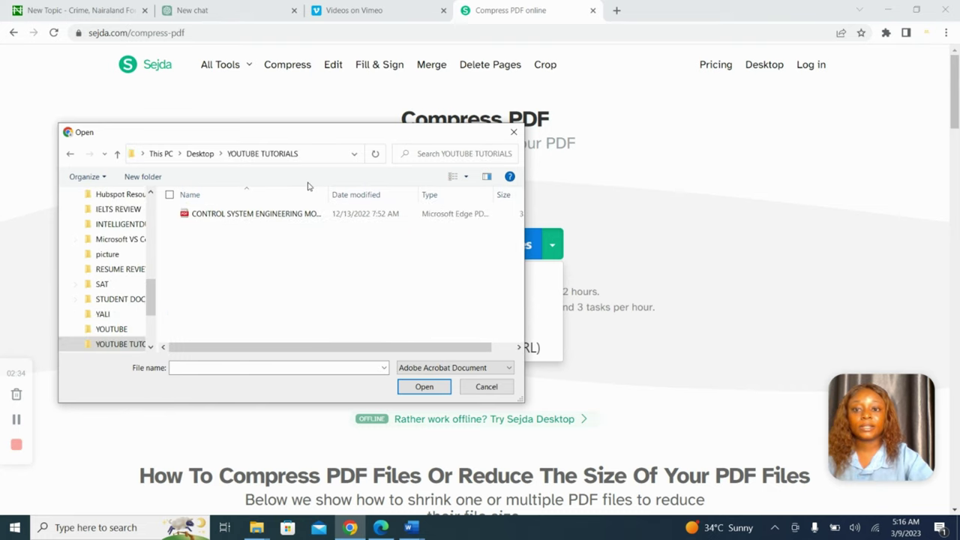
left_click(324, 219)
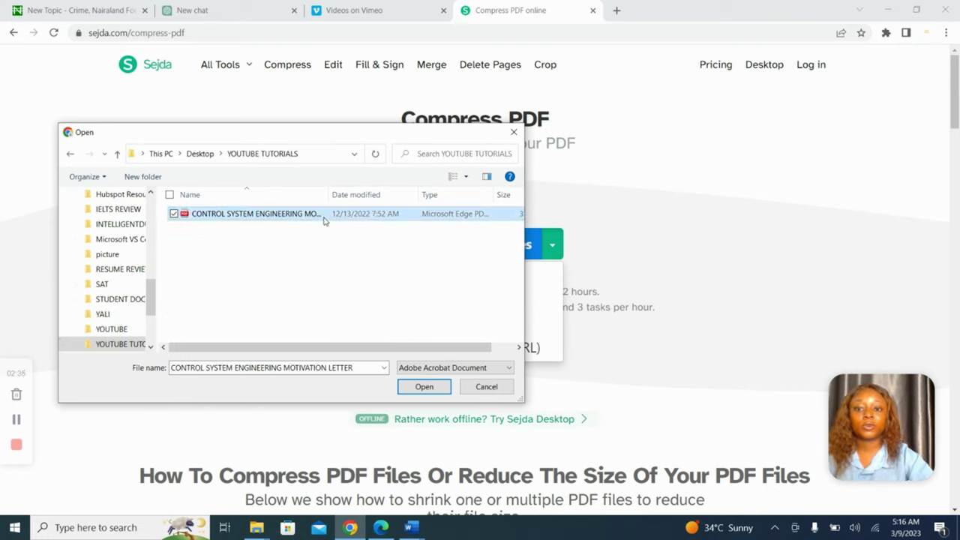
left_click(417, 390)
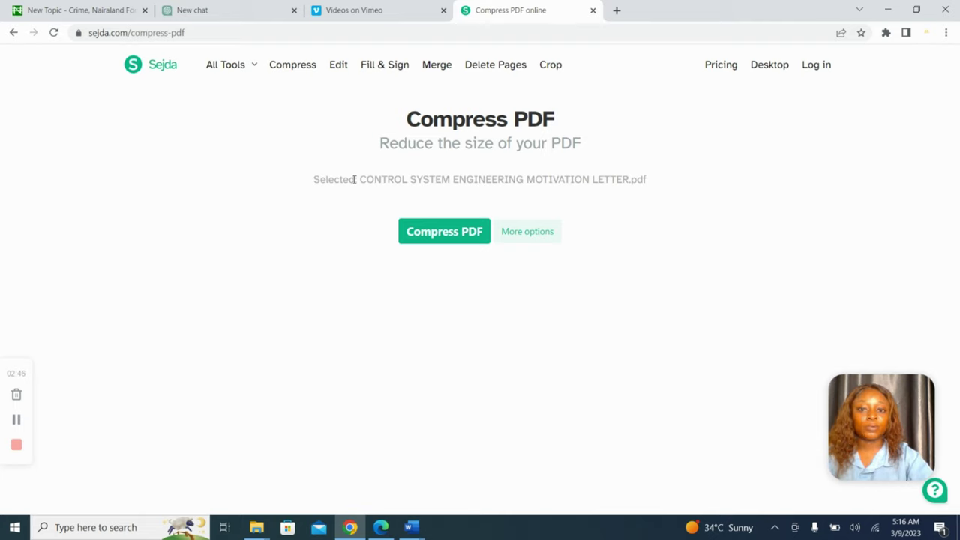
Highlight the uploaded motivation letter's name and run Compress PDF on it
left_click_drag(359, 179, 681, 186)
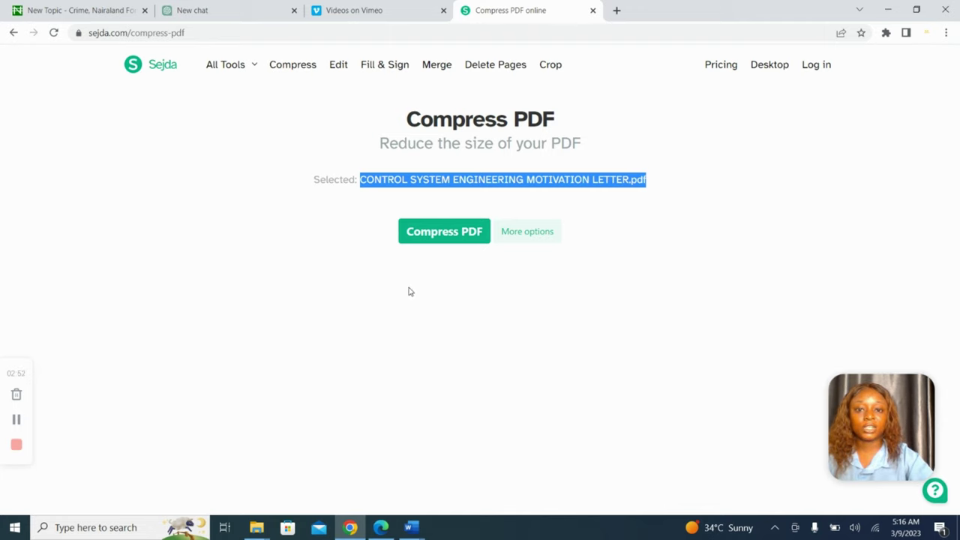
left_click(439, 232)
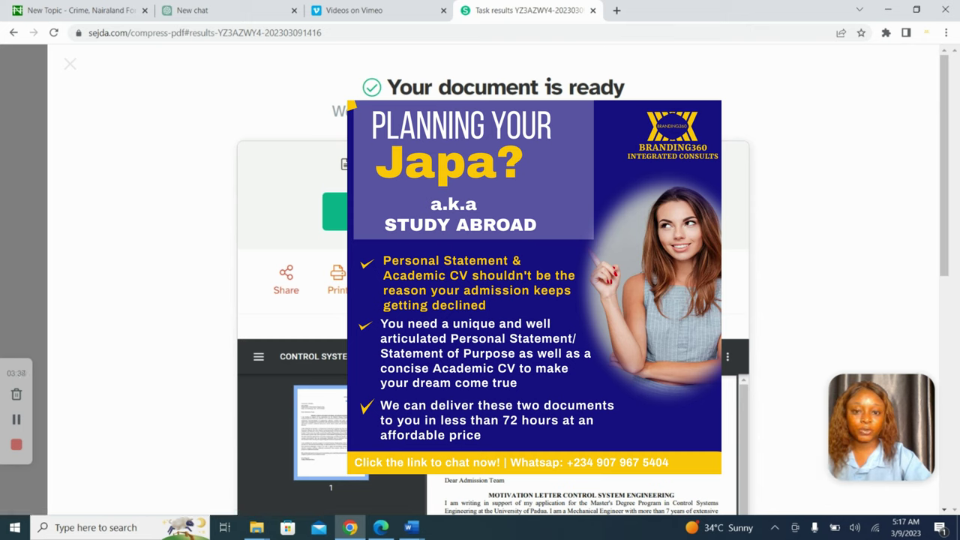
Save the compressed motivation letter using the Download button's dropdown option
left_click(645, 211)
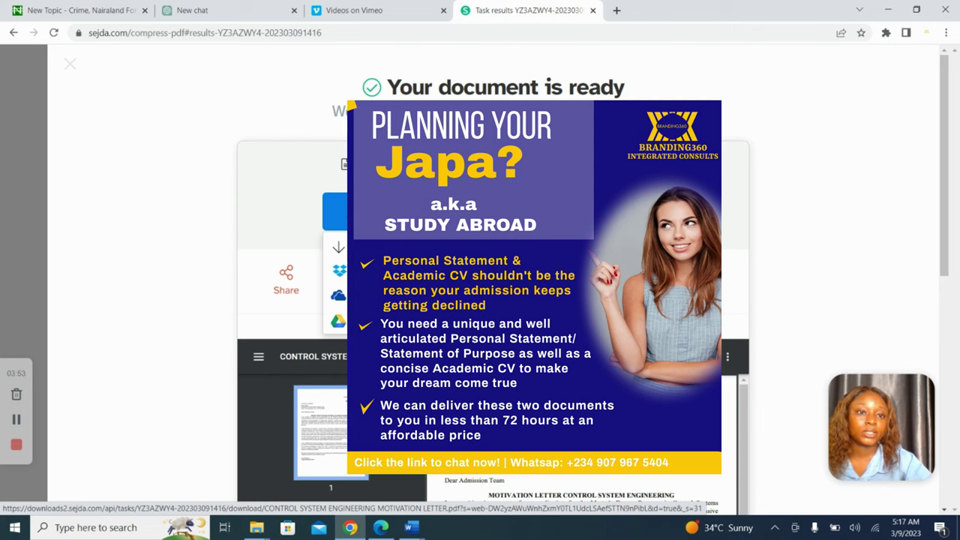
left_click(492, 212)
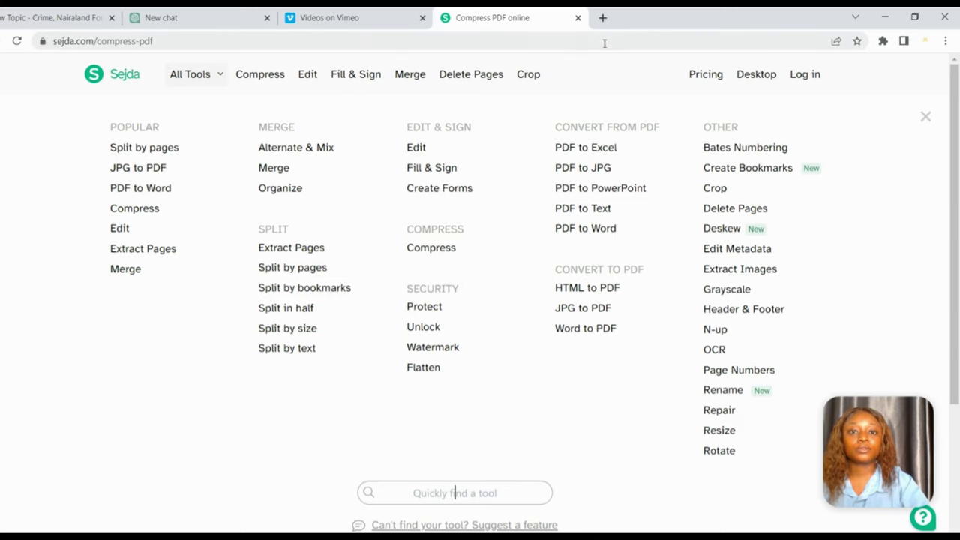
Search Google in a new tab for 'compress jpg online free'
left_click(602, 17)
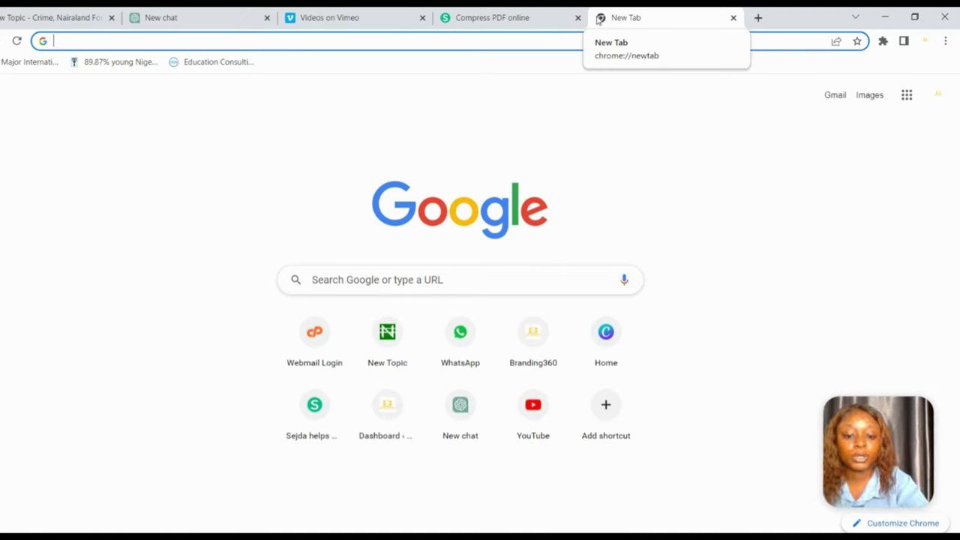
type("COMP")
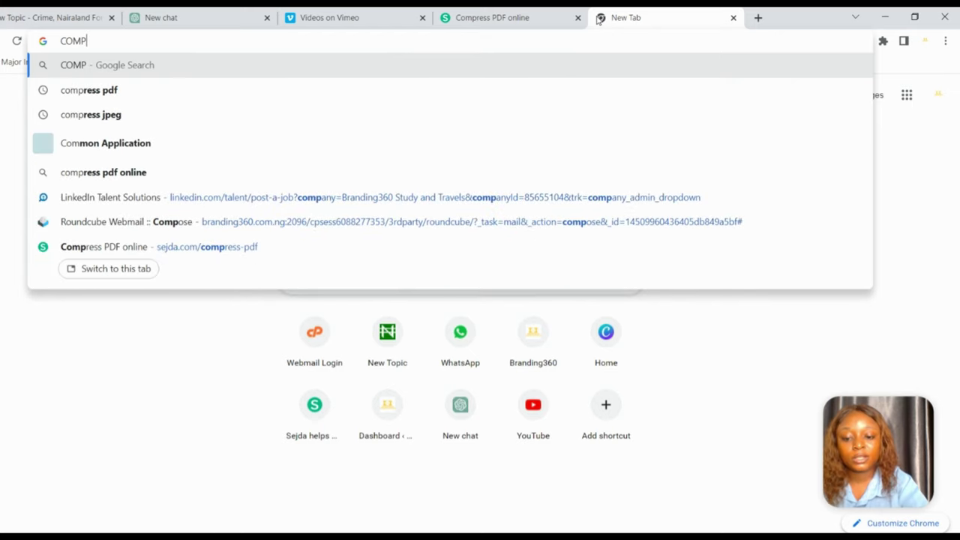
type("RESS")
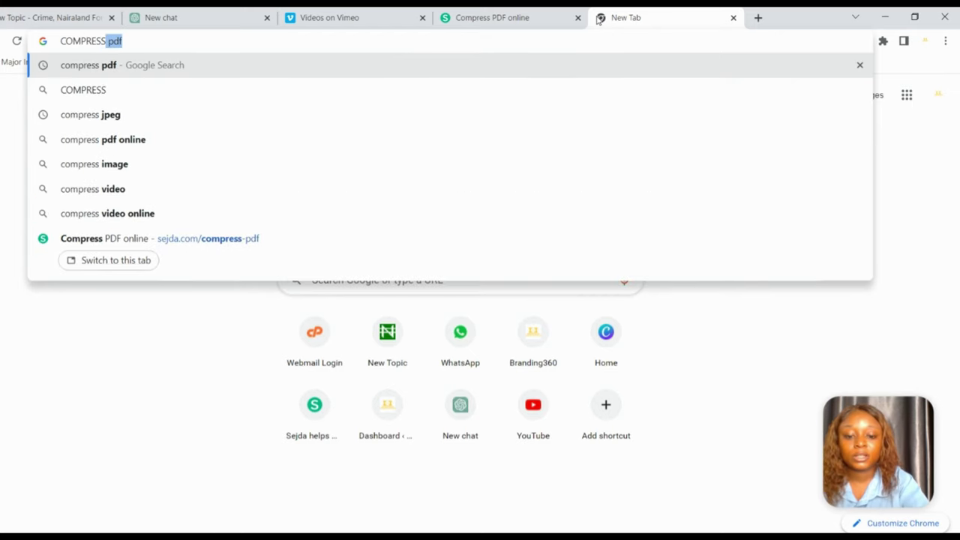
key("BackSpace")
key("BackSpace")
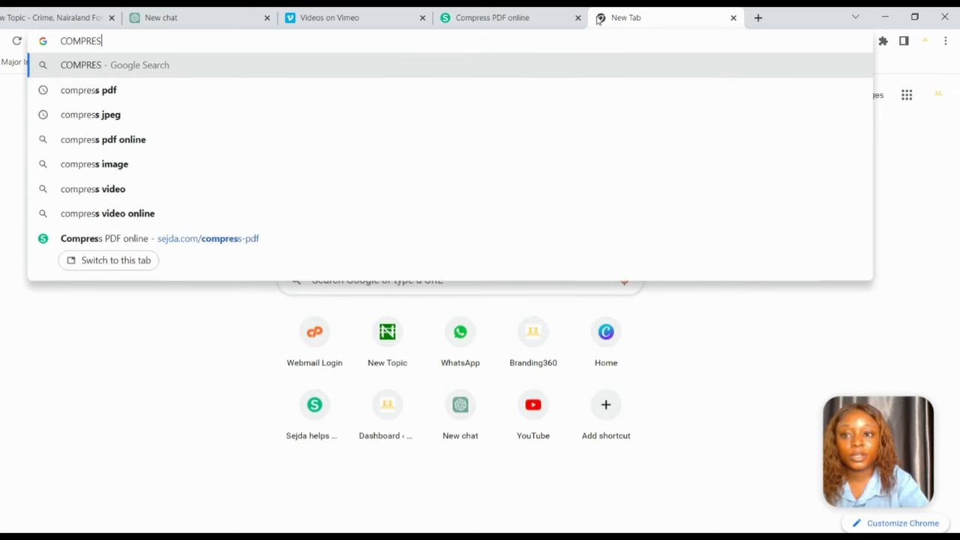
key("BackSpace")
key("BackSpace")
key("BackSpace")
key("BackSpace")
key("BackSpace")
key("BackSpace")
key("BackSpace")
type("co")
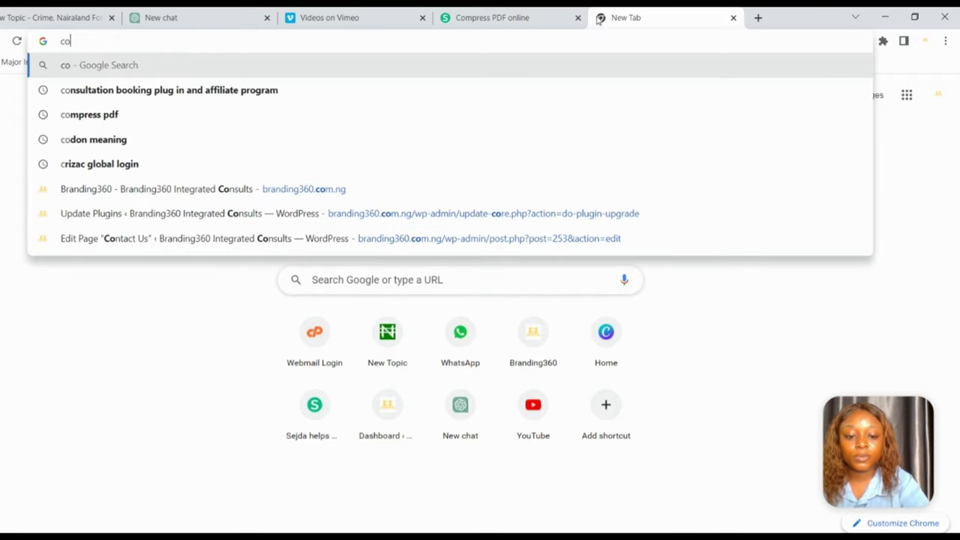
type("mpress")
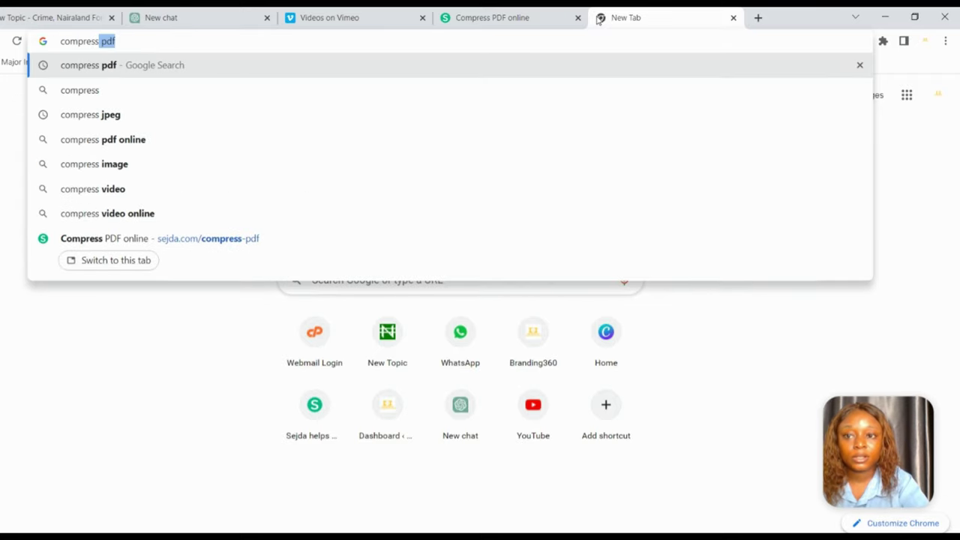
type(" jpg")
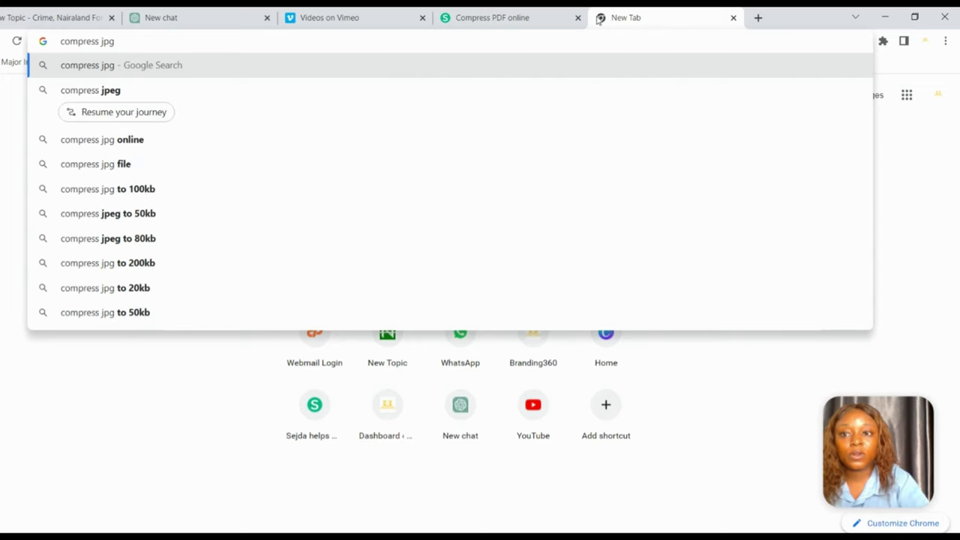
type(" o")
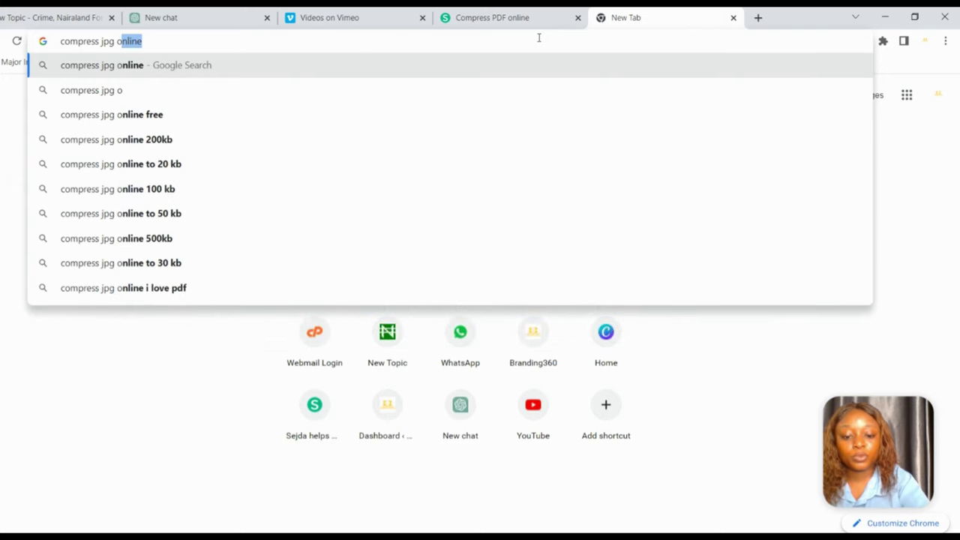
type("nline fr")
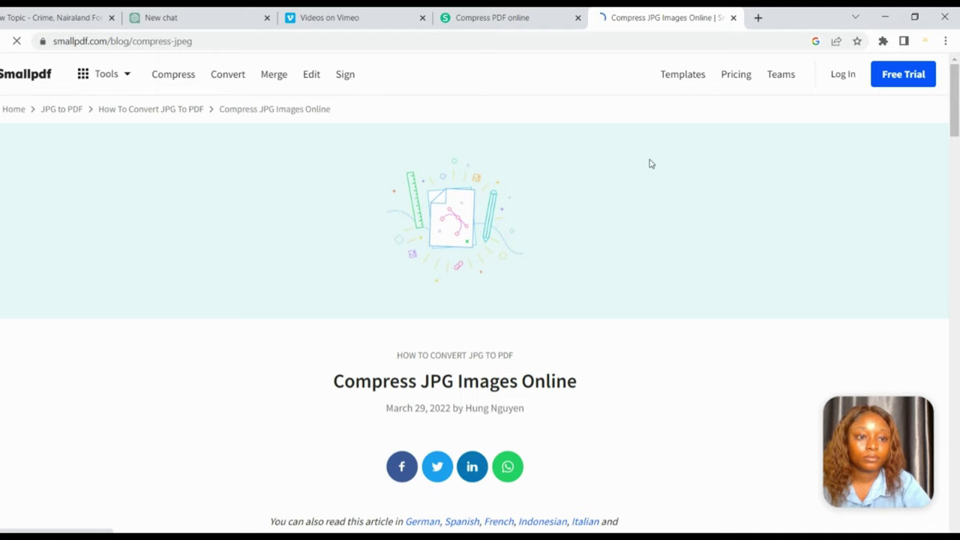
Read through Smallpdf's JPG compression article, highlighting its final download step
mouse_move(955, 93)
left_mouse_down()
mouse_move(956, 405)
mouse_move(905, 206)
left_mouse_up()
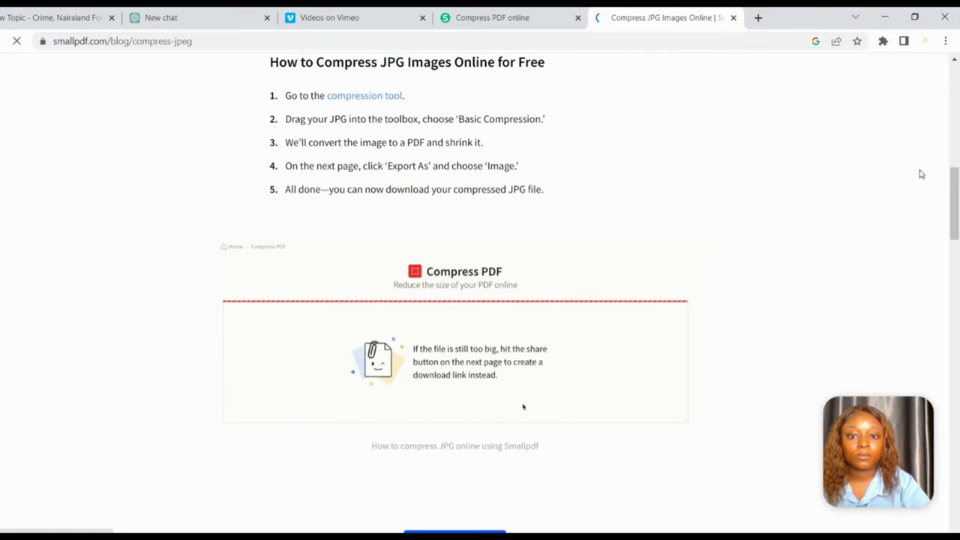
left_click_drag(922, 174, 930, 223)
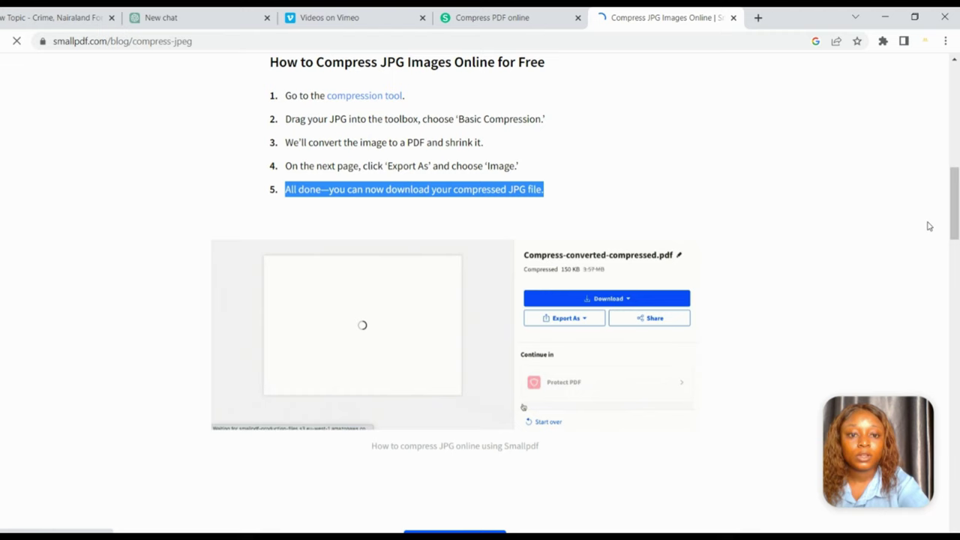
scroll(957, 317, "down", 5)
scroll(957, 337, "down", 4)
scroll(956, 359, "down", 2)
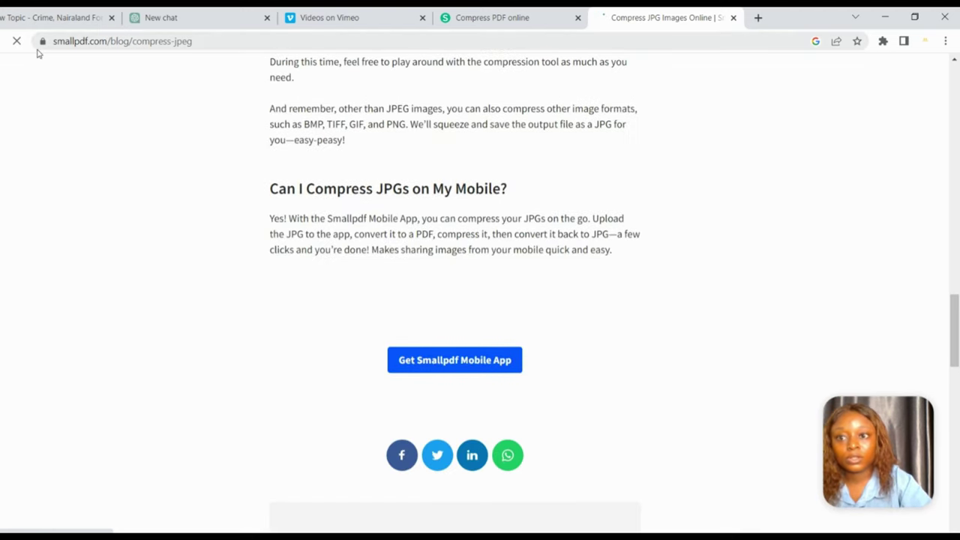
Go back to the Google results and scroll down to the Compress JPEG listing
left_click(3, 41)
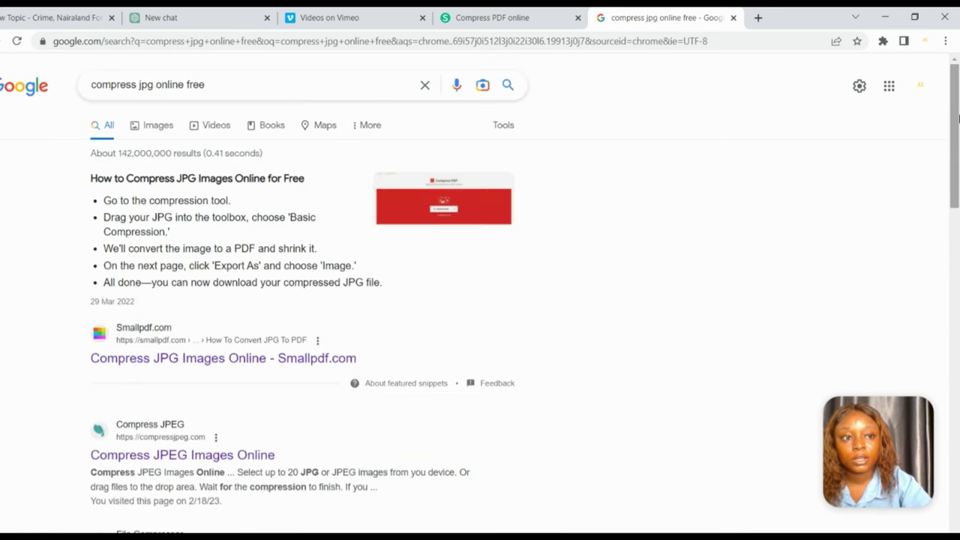
scroll(957, 142, "down", 1)
scroll(958, 143, "down", 2)
scroll(957, 142, "down", 1)
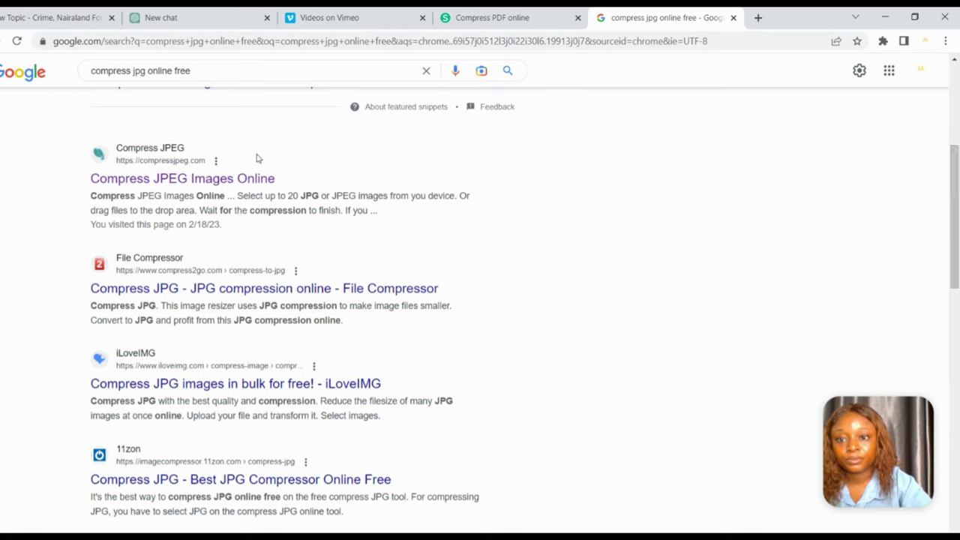
Open the Compress JPEG Images Online site and switch to its PNG compressor
left_click(225, 180)
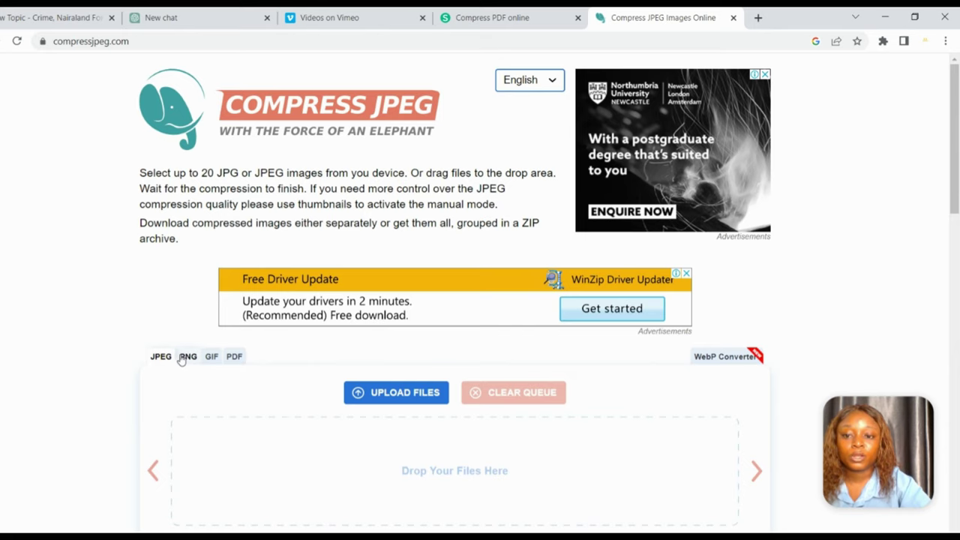
left_click(186, 360)
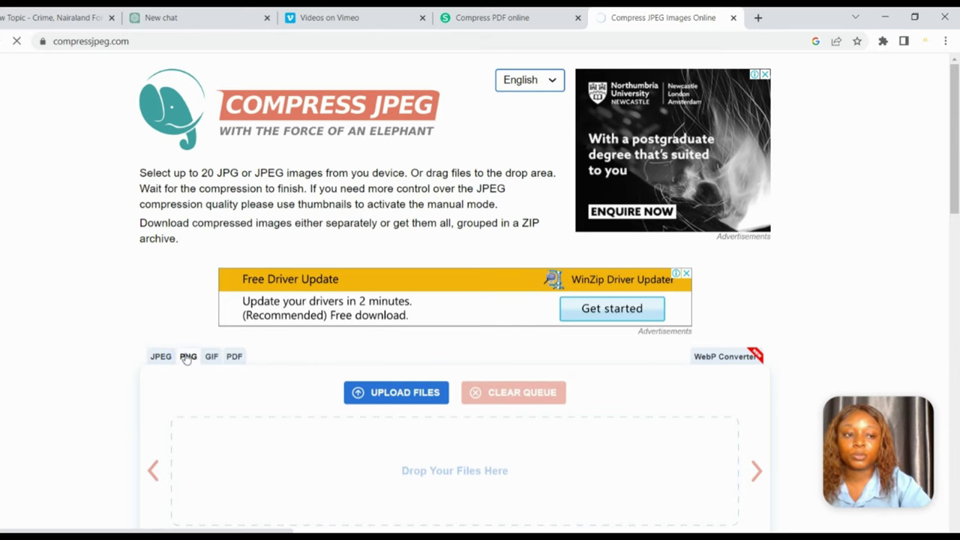